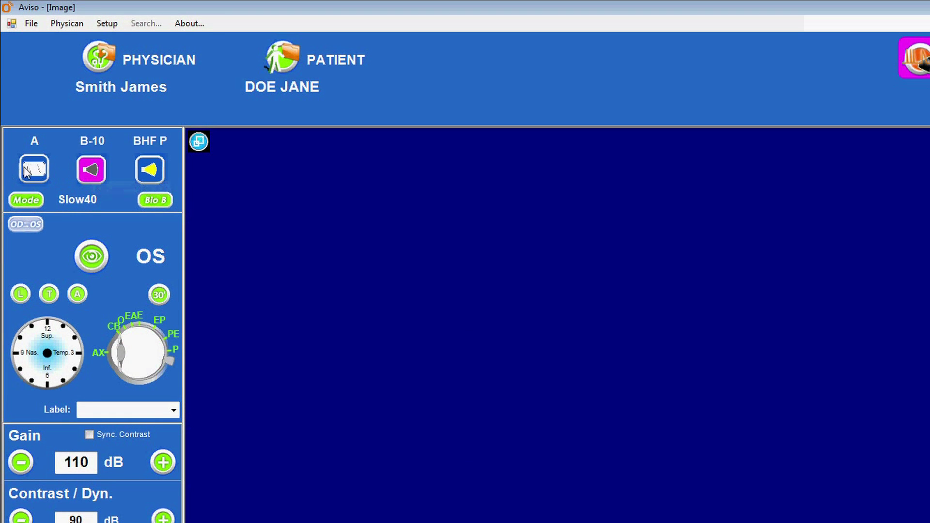
Step: Switch the exam to A-scan biometry mode with an 80 mm scan depth
click(33, 173)
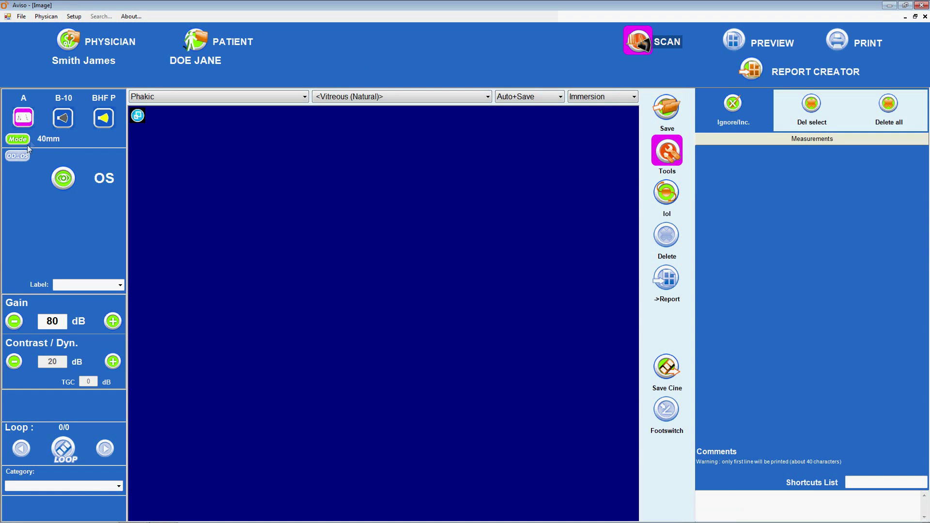
click(21, 140)
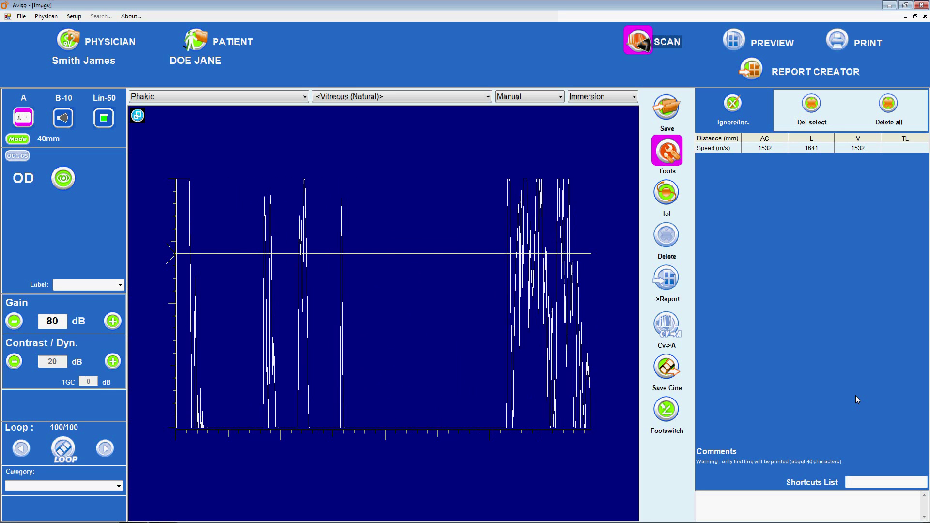
Step: Set the acquisition mode to Auto+Save
click(529, 97)
click(532, 124)
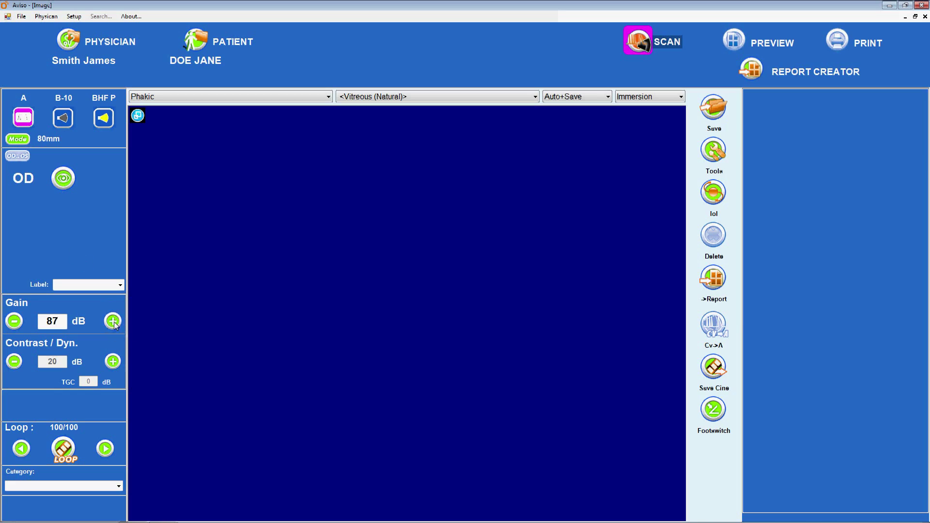
Step: Raise the gain to 90 dB and acquire the ten right-eye measurements
click(114, 322)
click(114, 322)
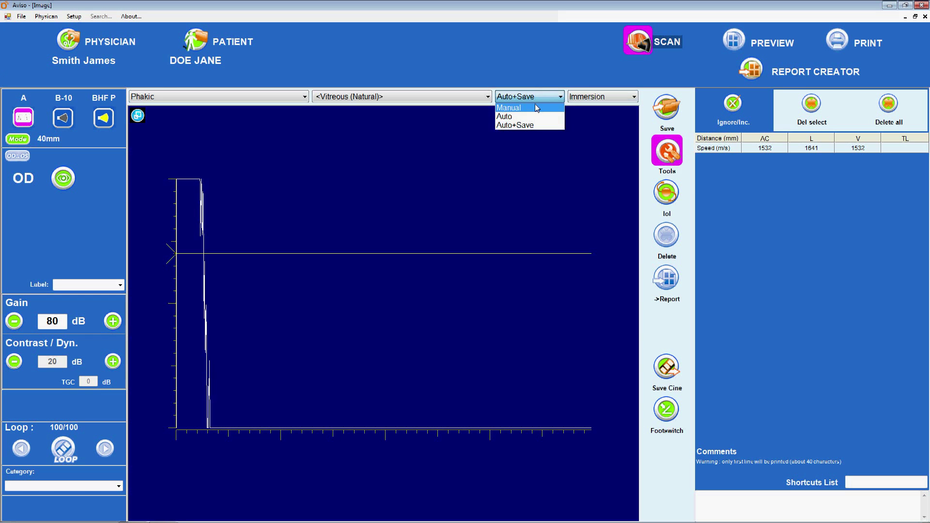
click(529, 108)
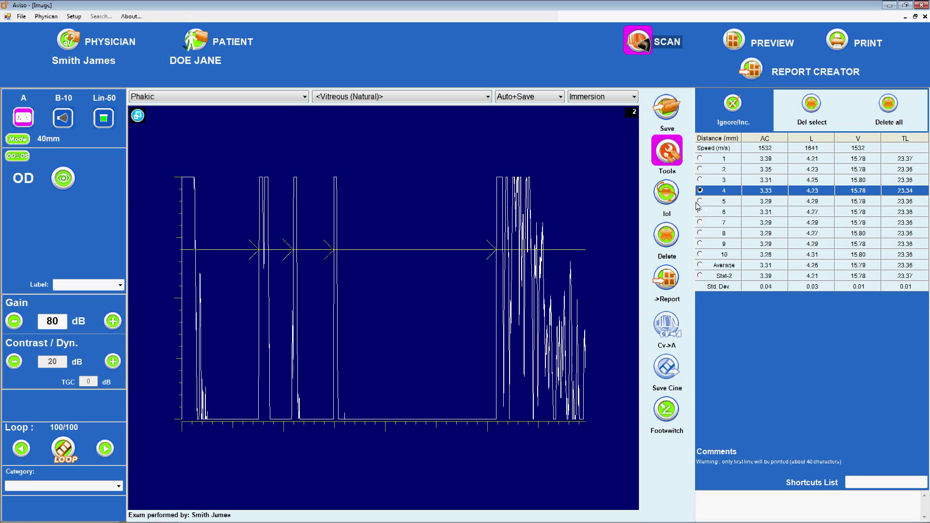
Step: View the A-scan traces of measurements 5 through 10, then lower the gain to 77 dB
click(700, 201)
click(700, 212)
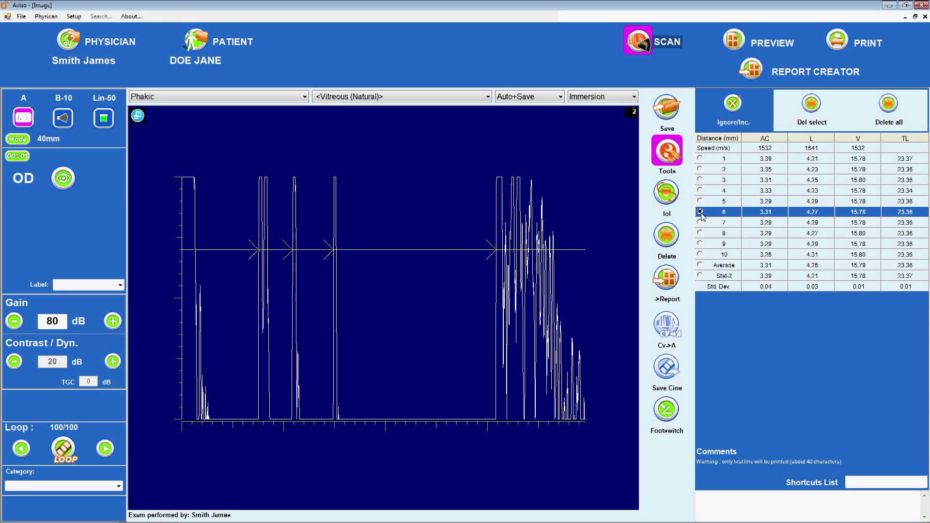
click(700, 222)
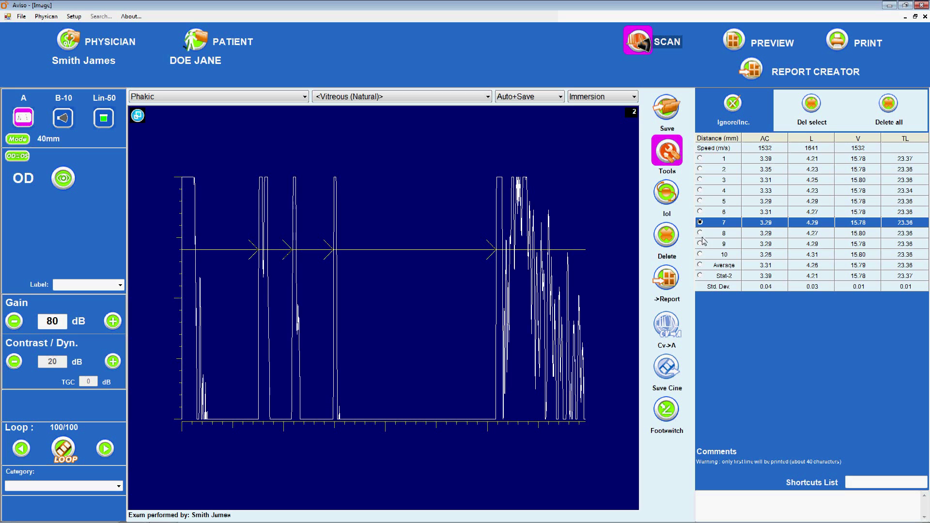
click(701, 234)
click(700, 244)
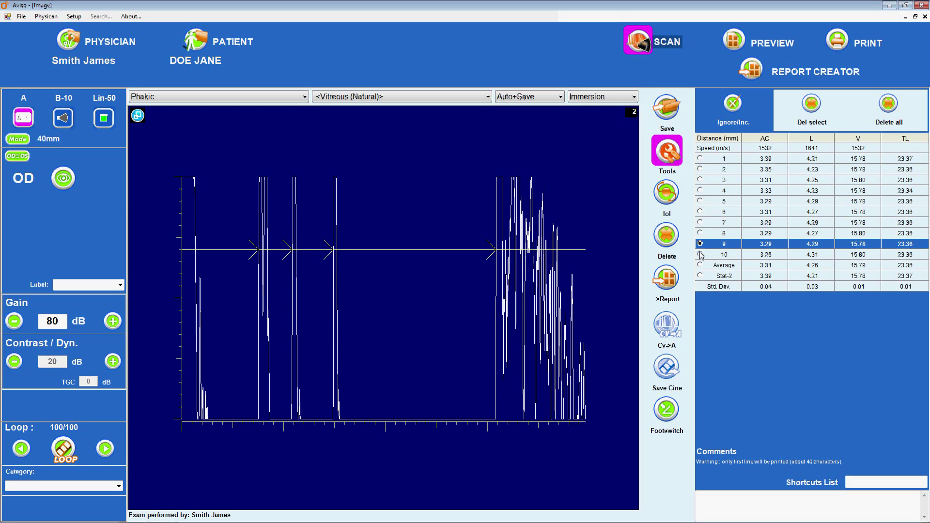
click(702, 253)
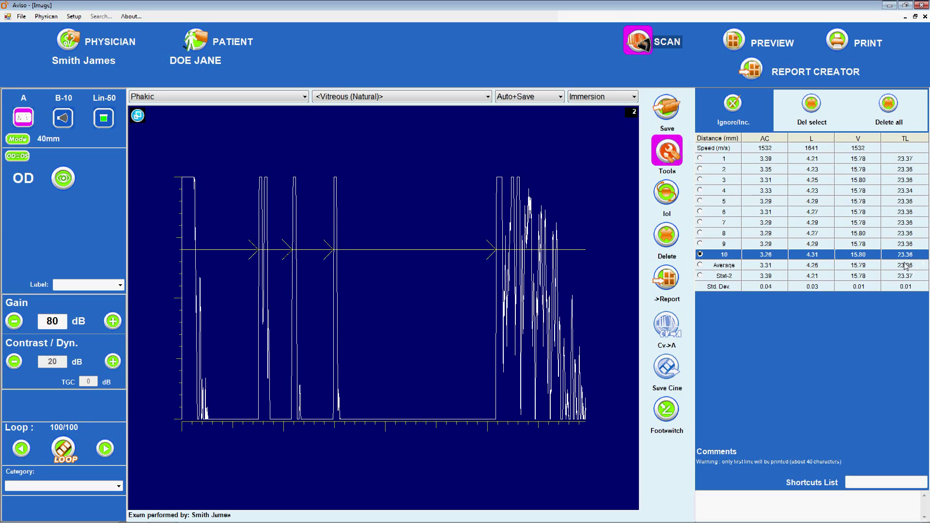
key(Down)
key(Down)
key(Down)
Step: Open measurement 10's IOL power calculations and list the second table's formula choices
click(680, 201)
click(536, 200)
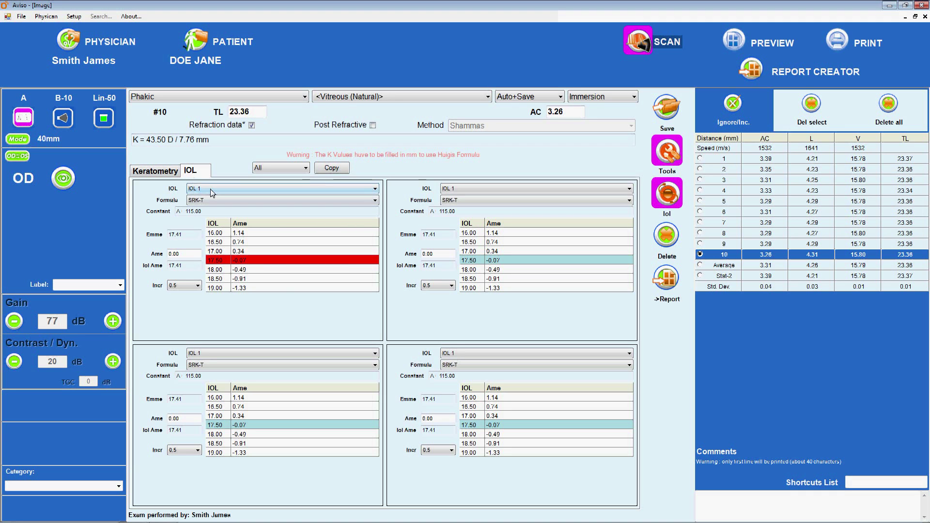
click(501, 200)
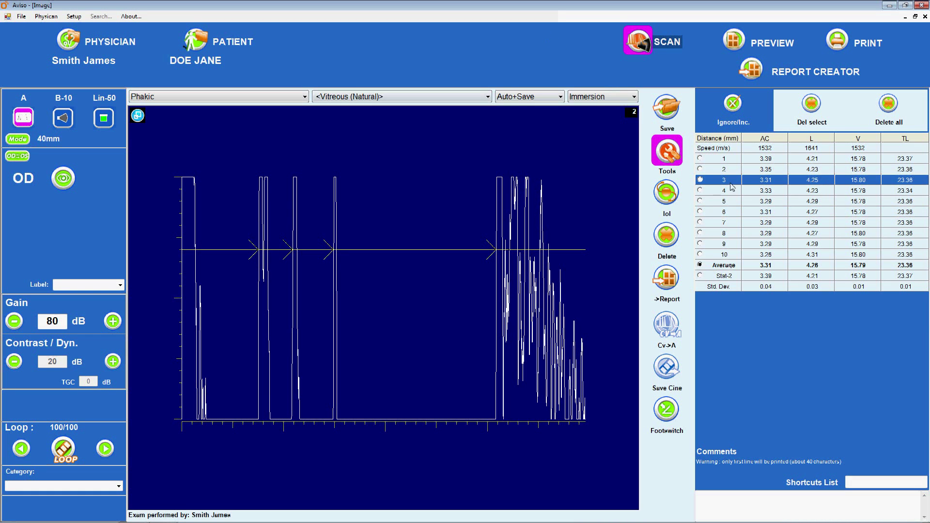
Step: Step through the A-scan traces of measurements 1 to 9 in the table
click(700, 159)
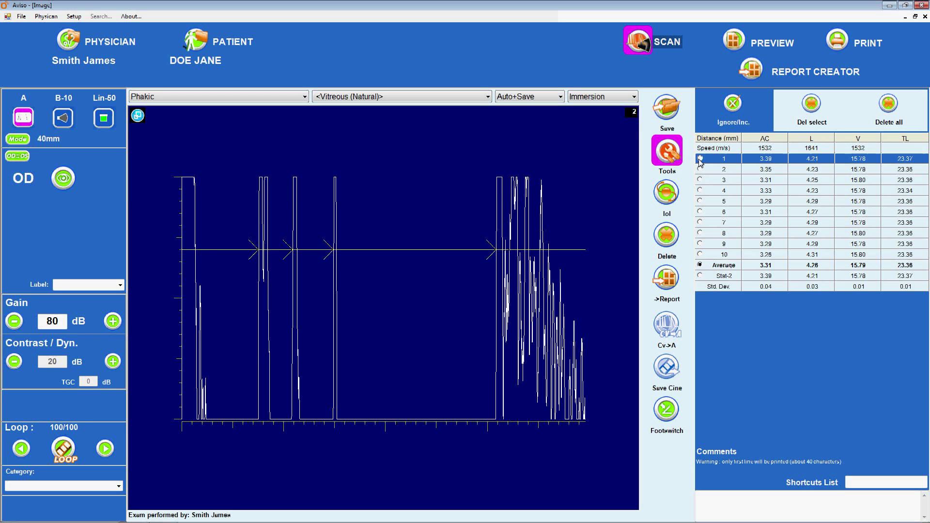
click(700, 169)
click(700, 179)
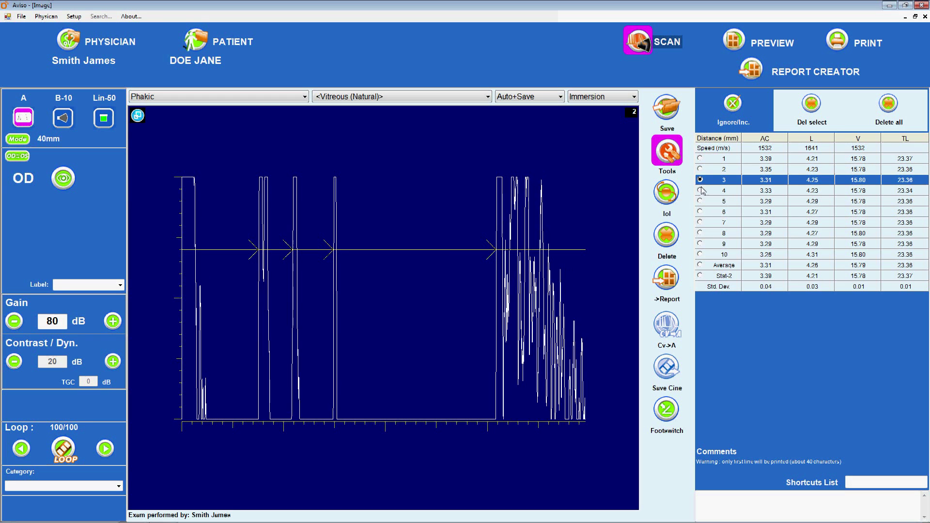
click(700, 191)
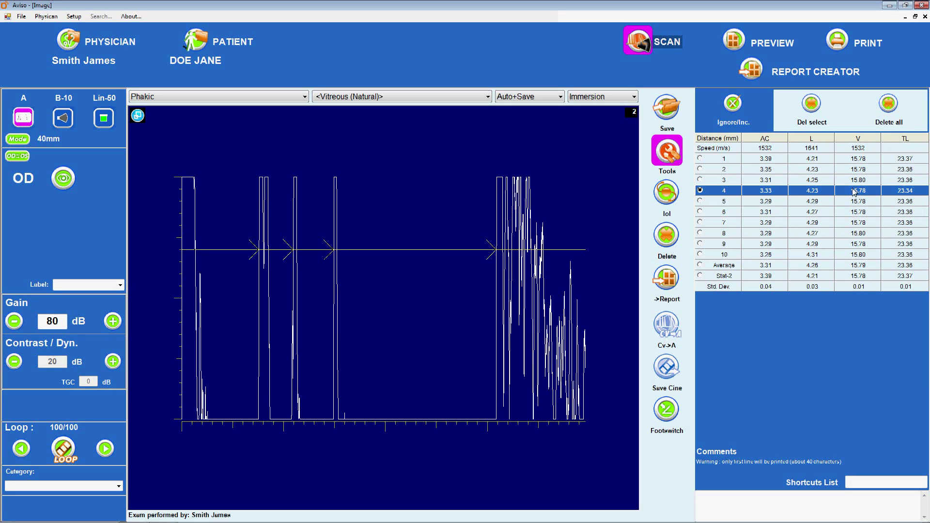
click(701, 200)
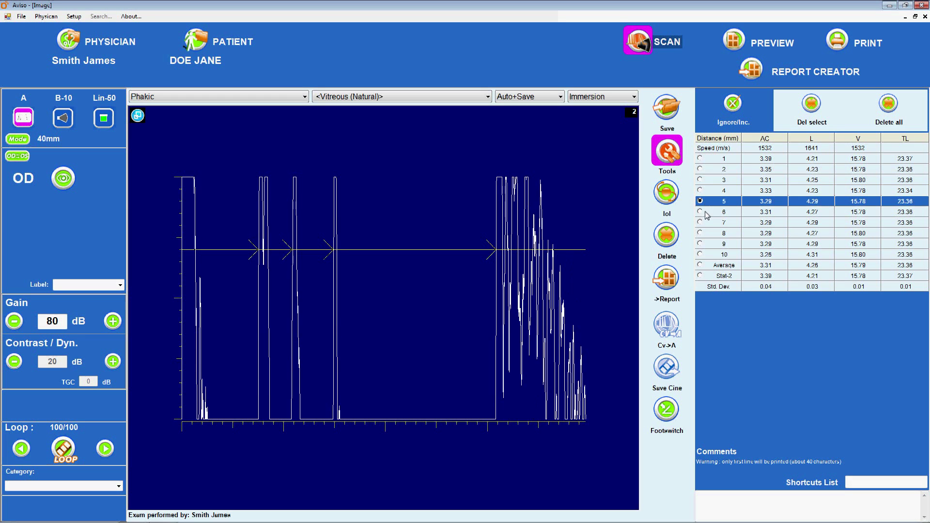
click(700, 211)
click(700, 222)
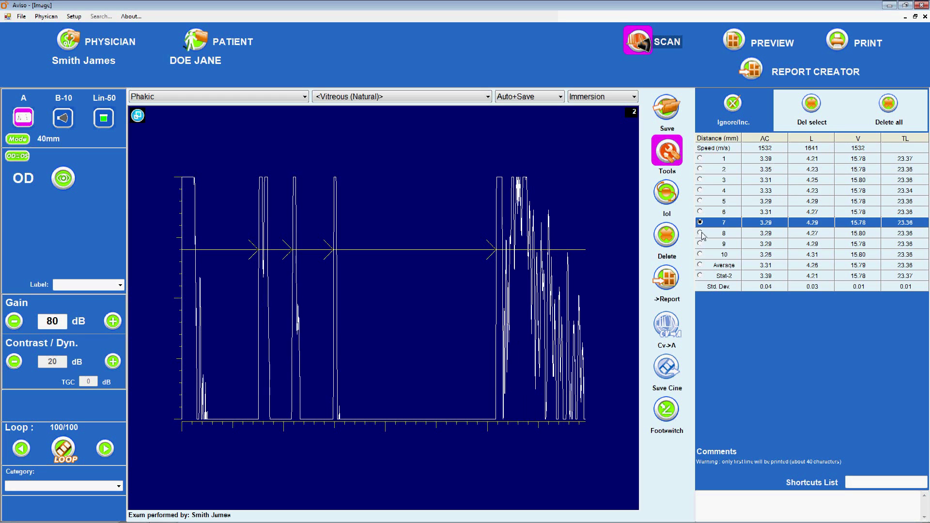
click(702, 243)
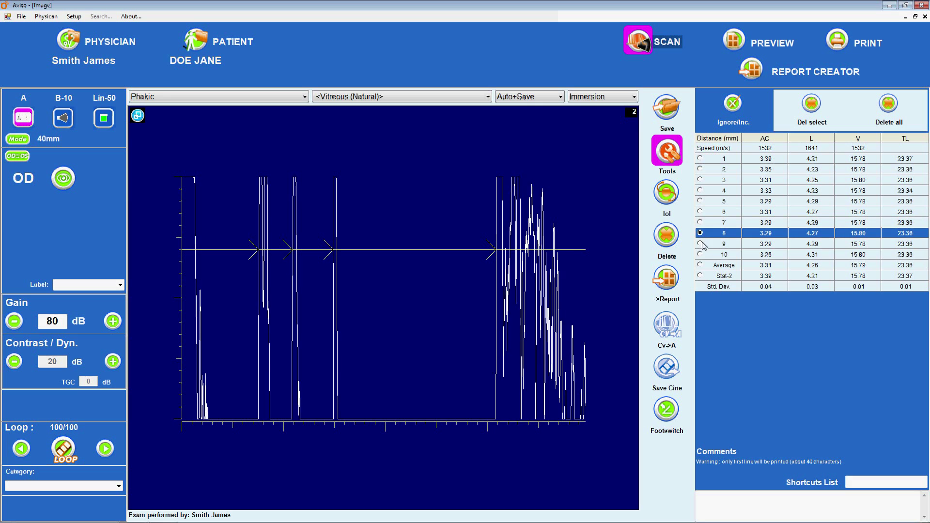
click(700, 254)
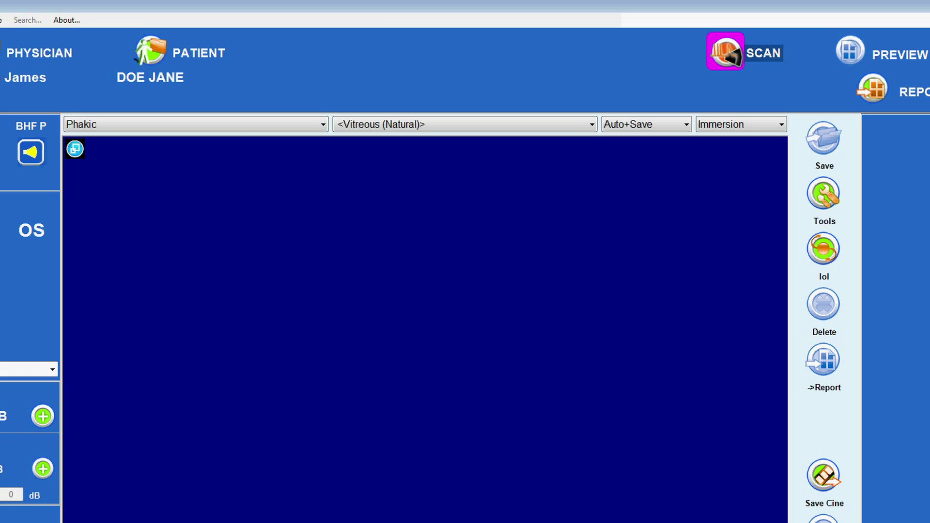
Step: Check the lens status and vitreous options, keeping Phakic and natural vitreous
click(322, 125)
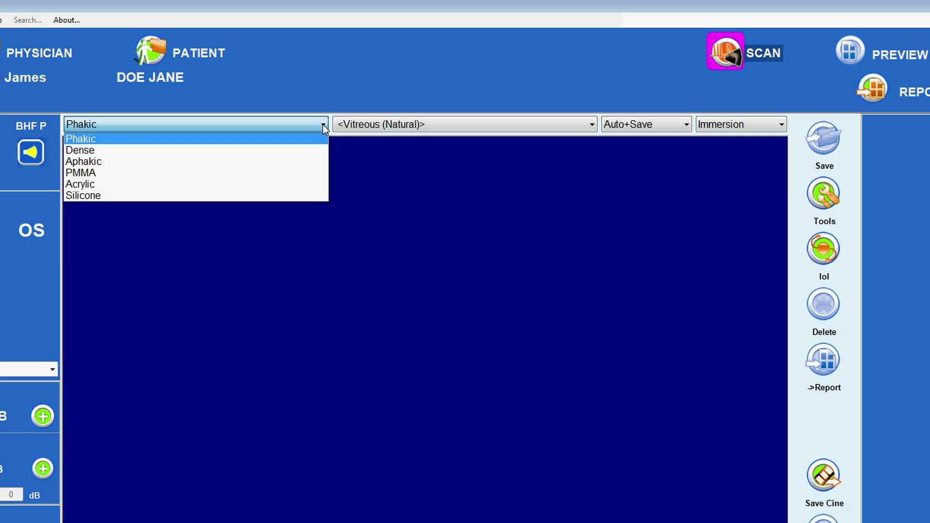
click(323, 124)
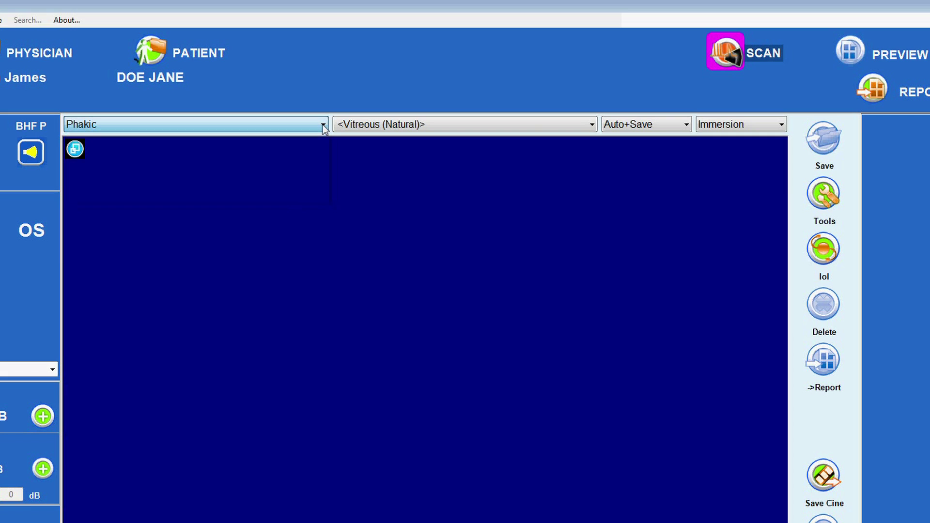
click(591, 125)
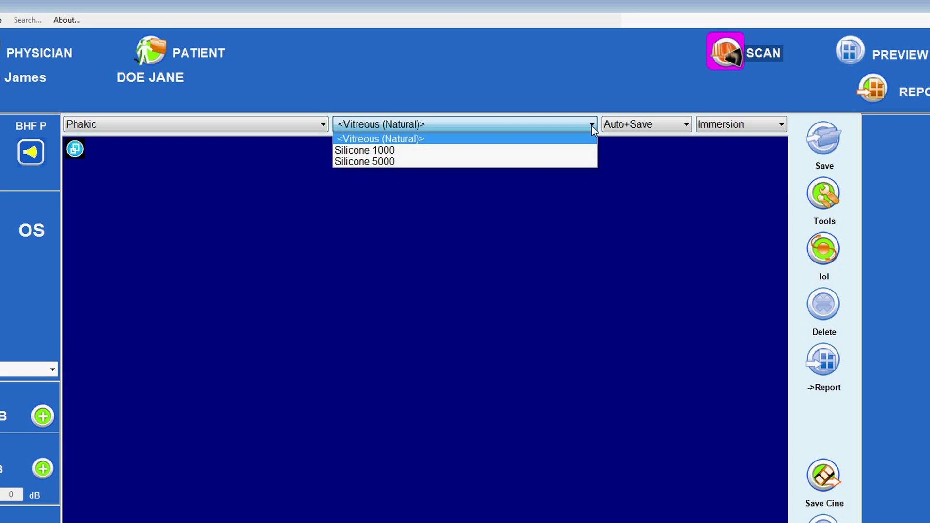
click(591, 126)
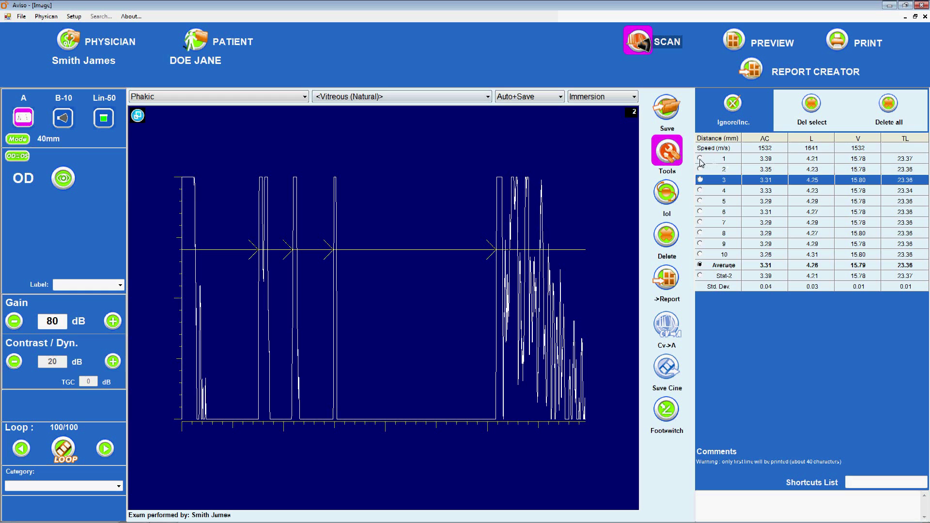
Step: View the traces of measurements 1 to 4, then open the IOL power calculations
click(700, 159)
click(700, 169)
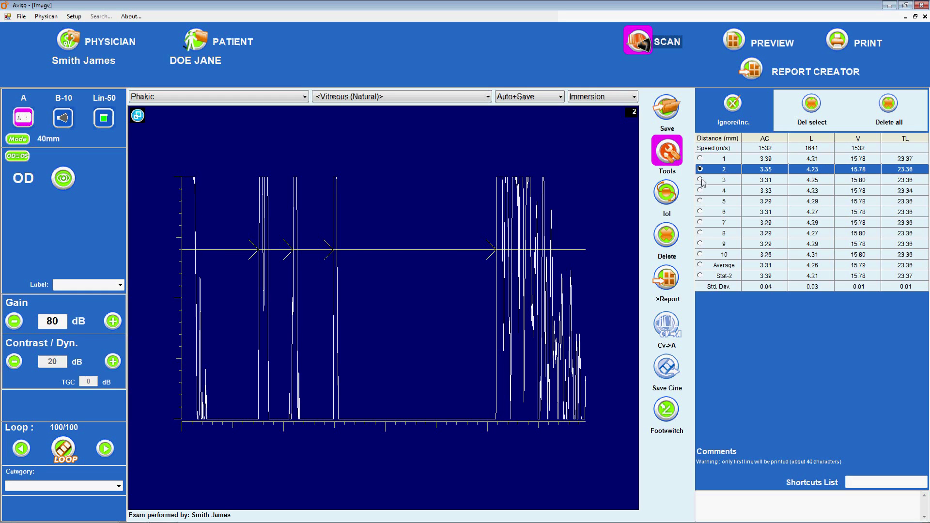
click(699, 179)
click(700, 190)
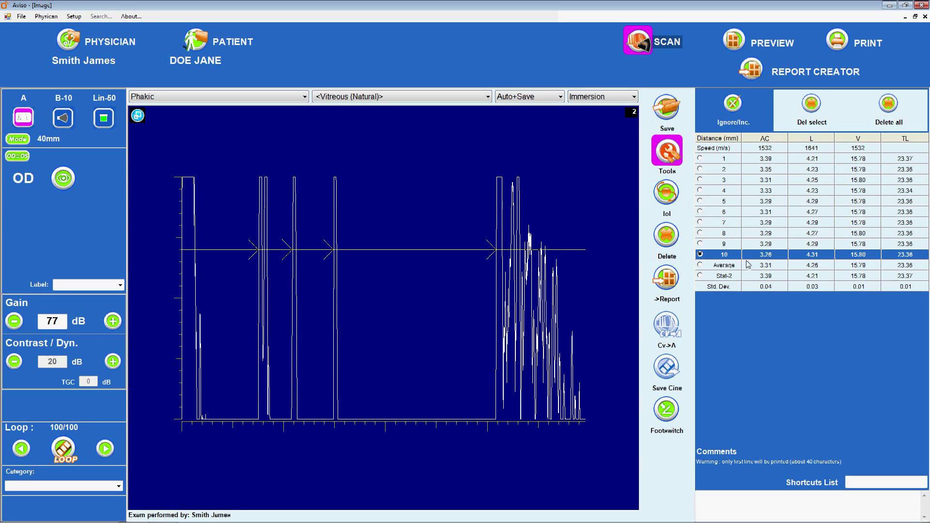
click(666, 193)
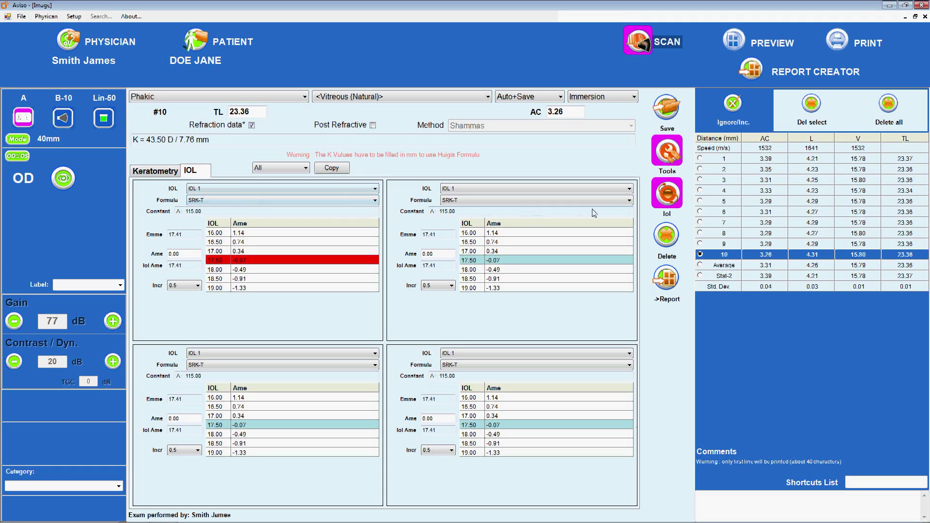
Step: Change the second IOL table's formula from SRK-T to Holladay
click(629, 200)
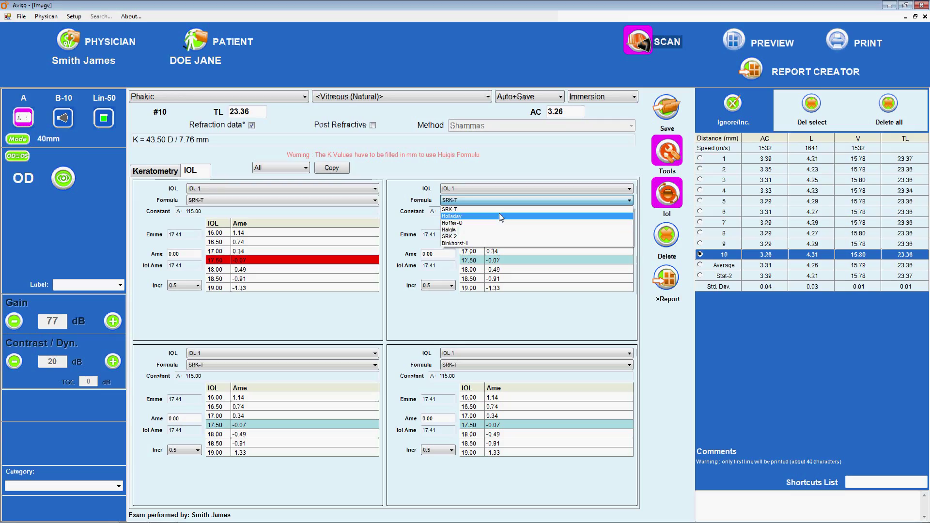
click(499, 216)
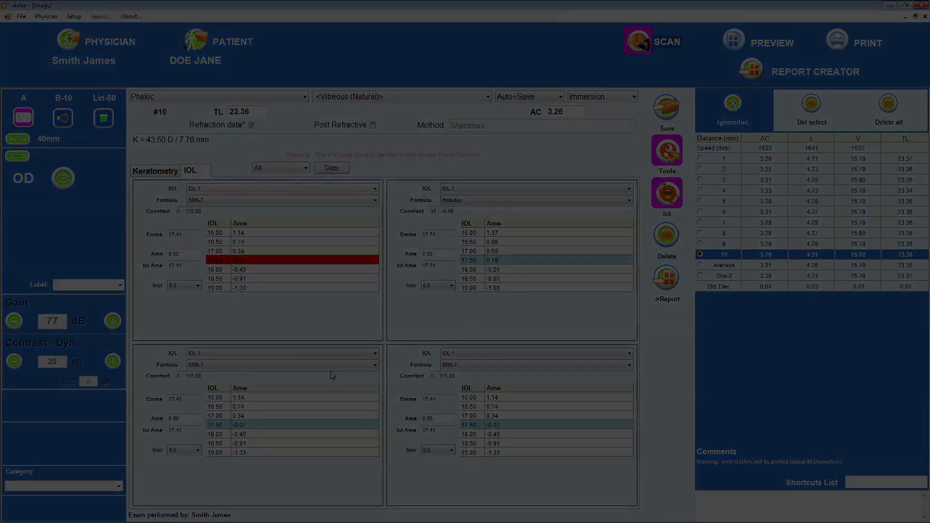